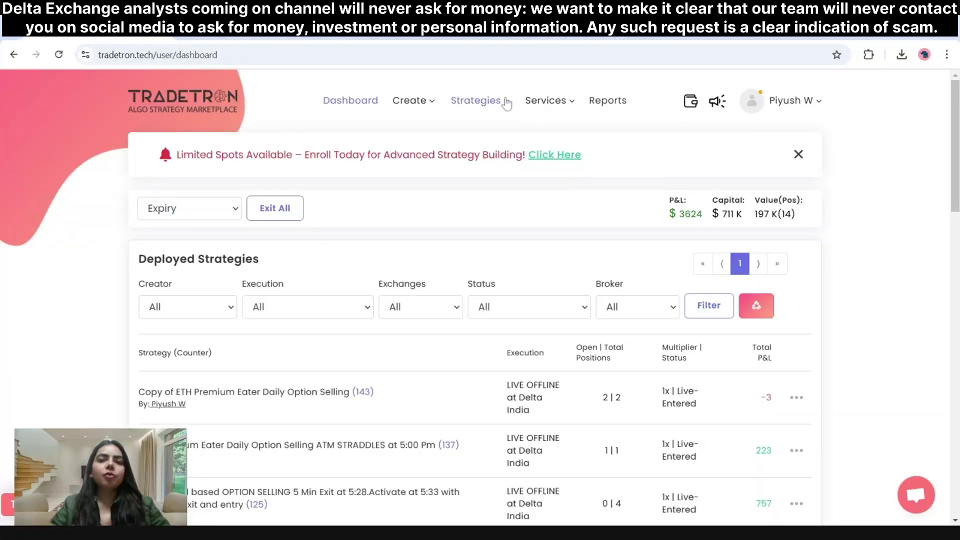
Find the copied Supertrend based OPTION live strategy among the created strategies and open it for editing
click(499, 100)
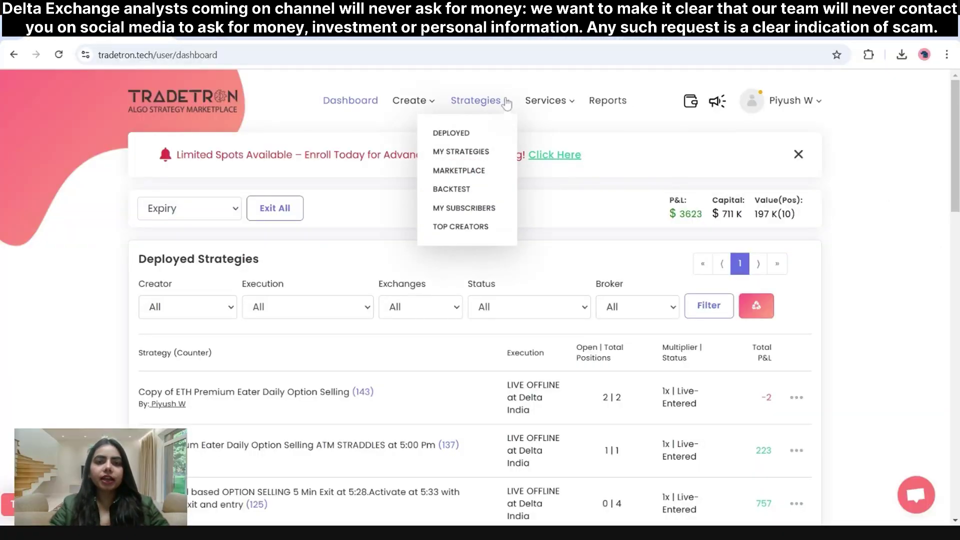
click(492, 152)
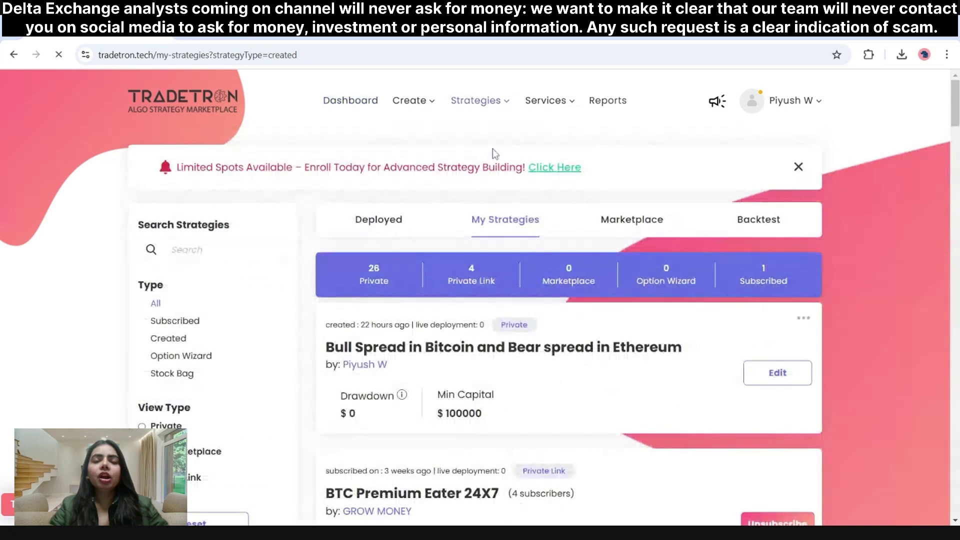
scroll(515, 353, down, 15)
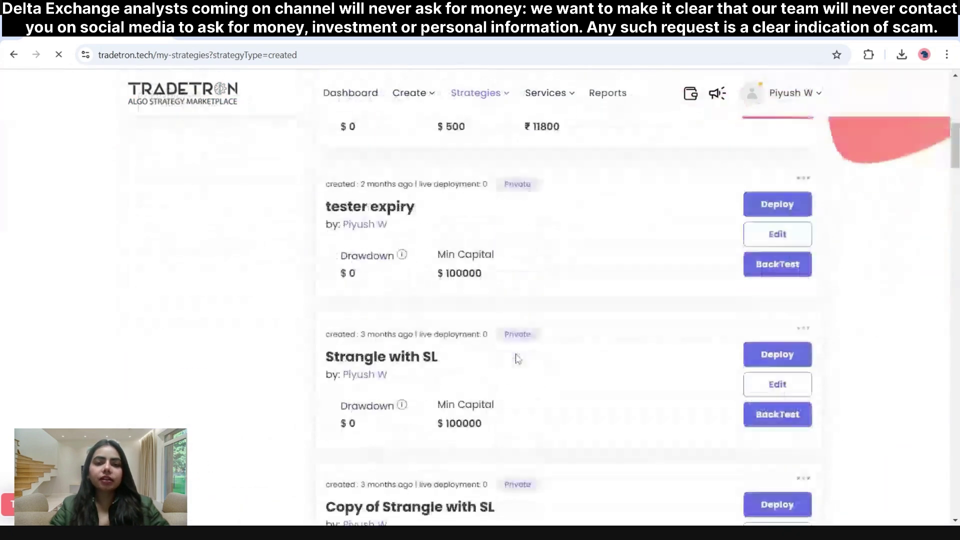
scroll(515, 358, down, 4)
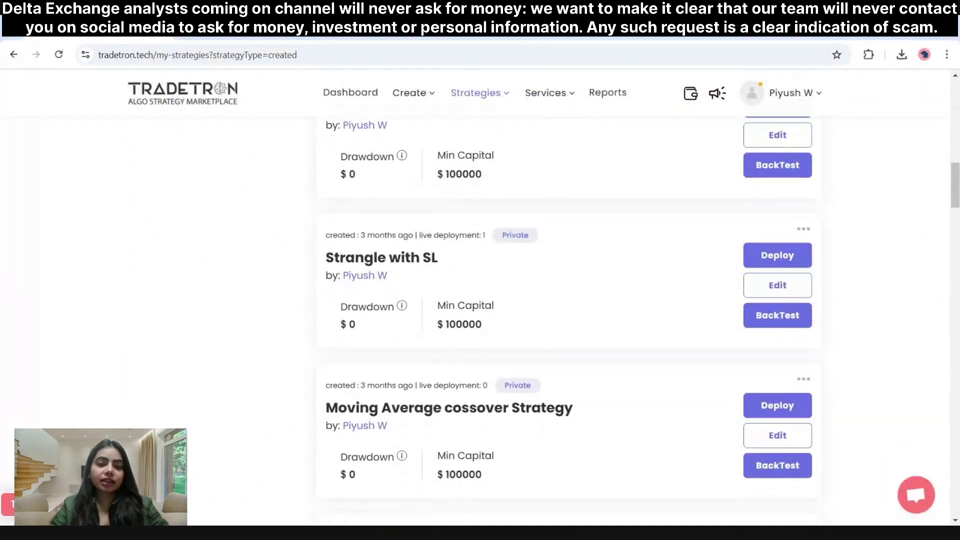
scroll(570, 320, down, 4)
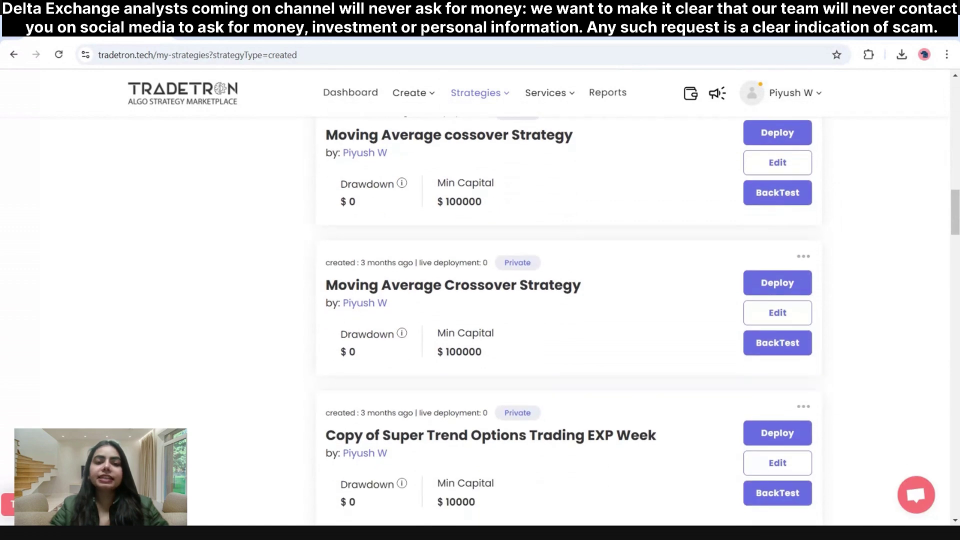
scroll(792, 313, down, 5)
click(791, 310)
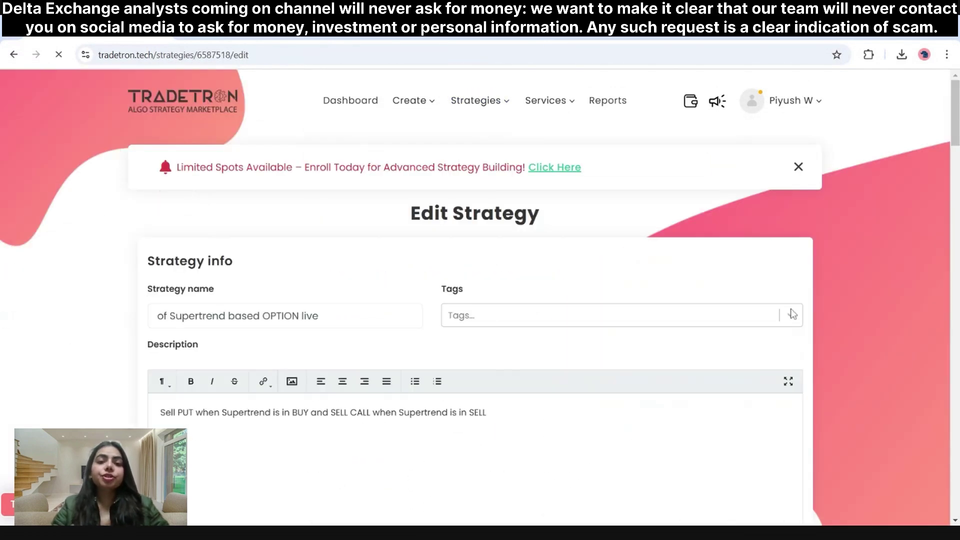
Open the sell put position in Set 1's entry for editing and switch its expiry to Fx
scroll(745, 370, down, 4)
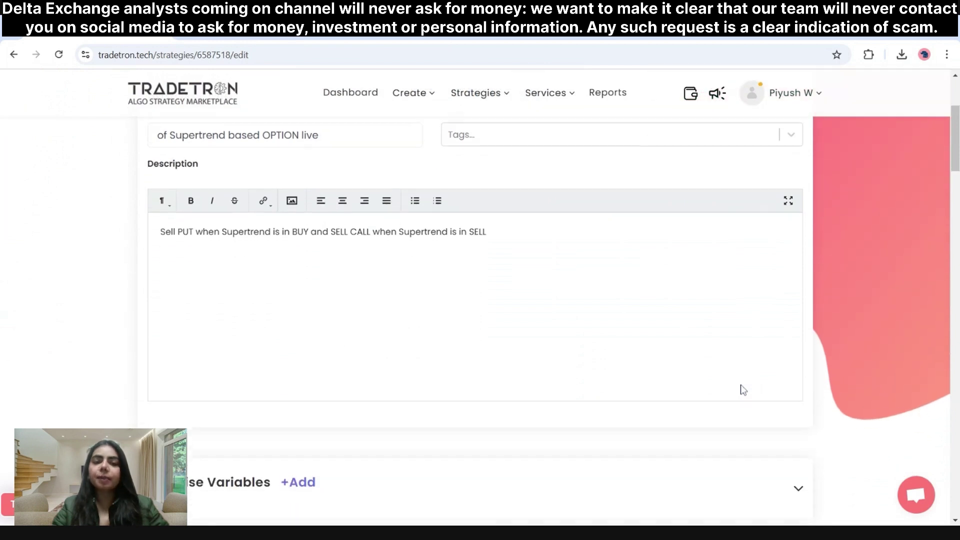
scroll(743, 390, down, 3)
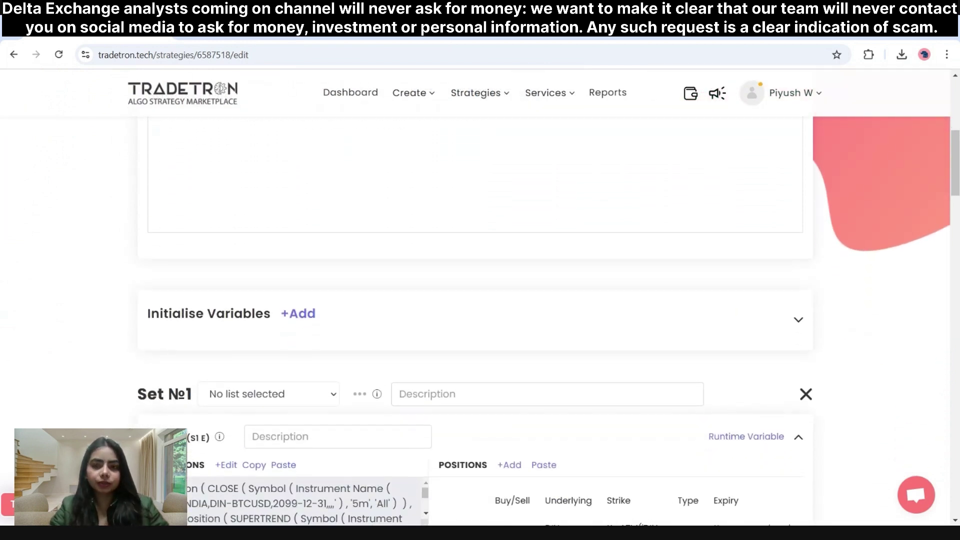
scroll(549, 321, down, 5)
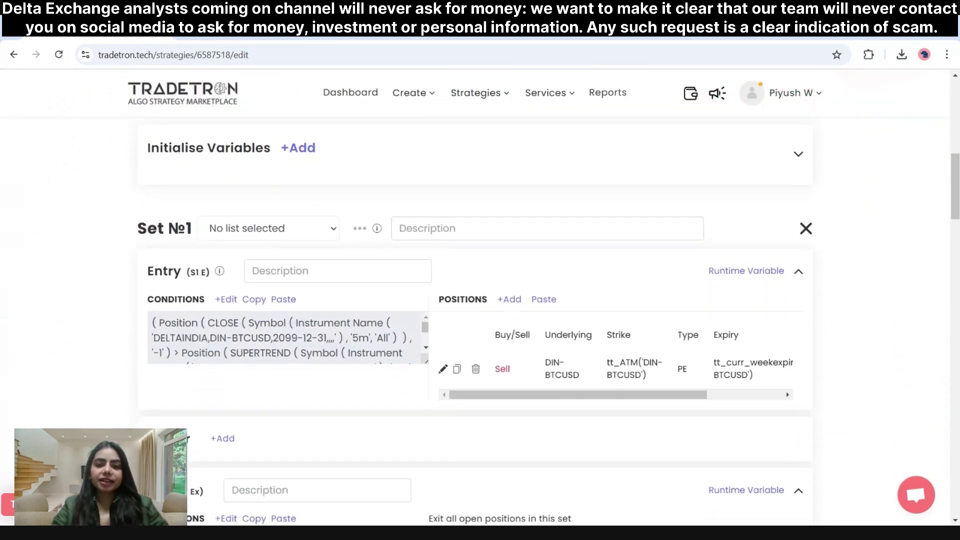
scroll(480, 320, down, 2)
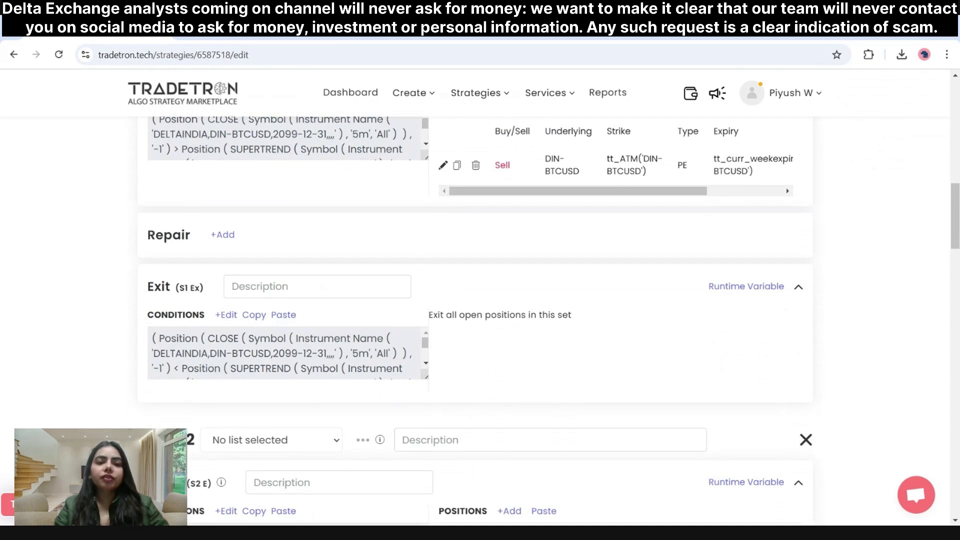
scroll(480, 320, up, 1)
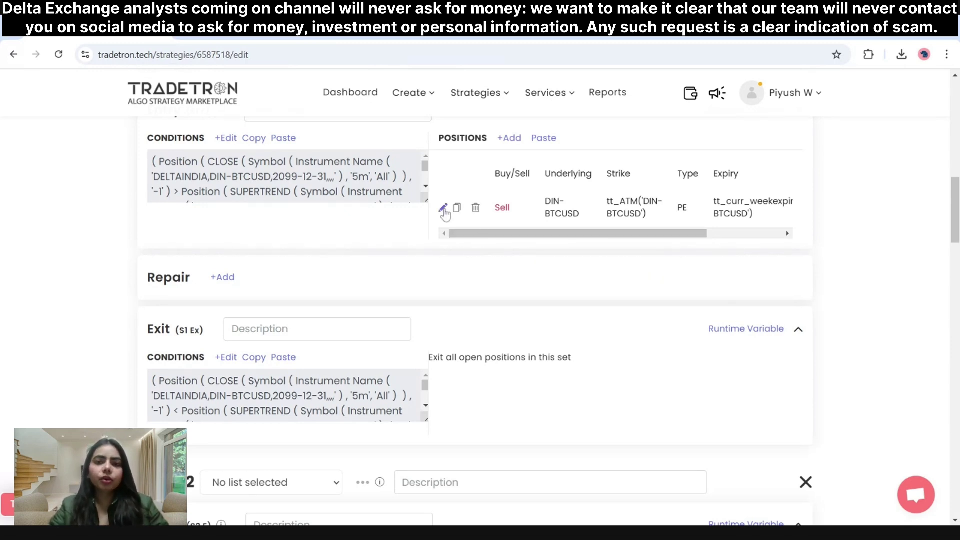
scroll(445, 213, up, 1)
click(444, 259)
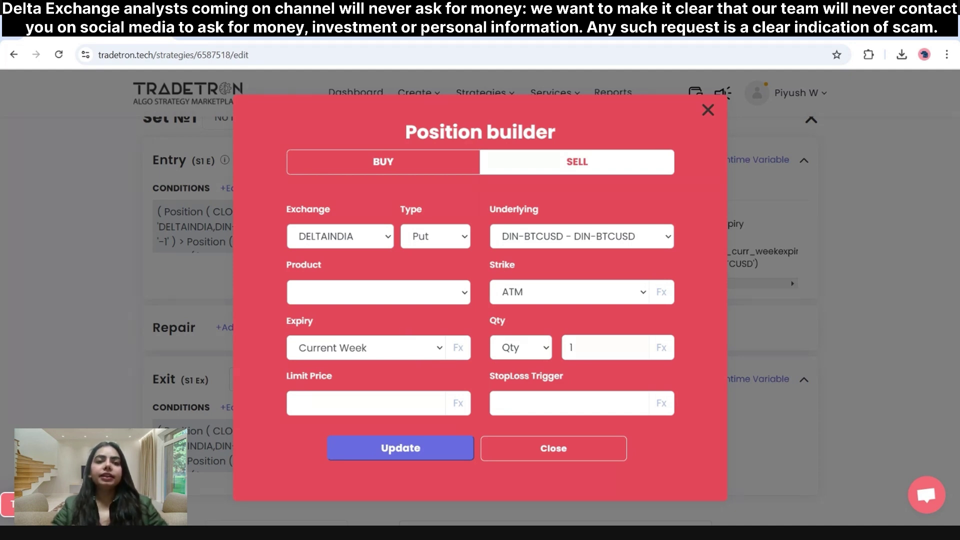
click(365, 348)
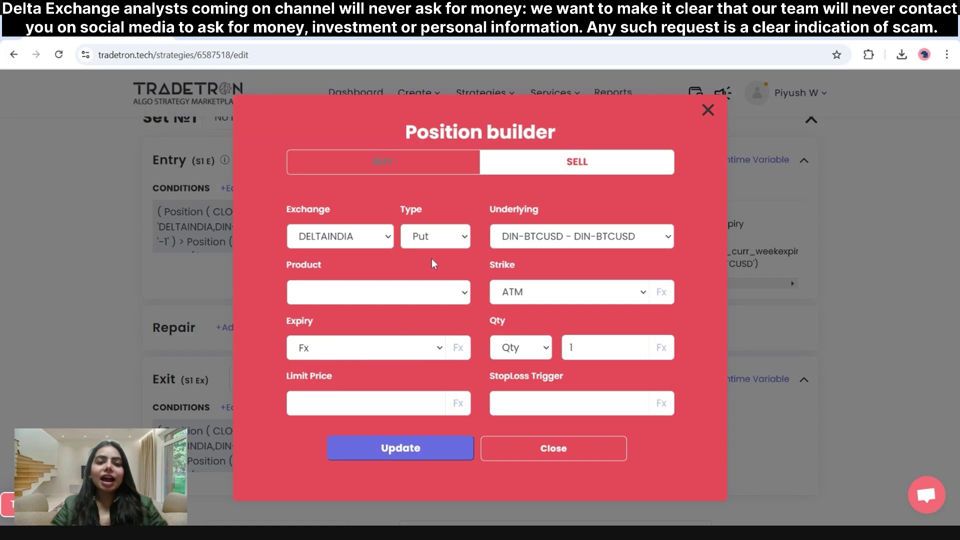
Build the expiry formula from the Crypto Current Day Expiry keyword, with DIN-BTCUSD as the underlying
click(459, 350)
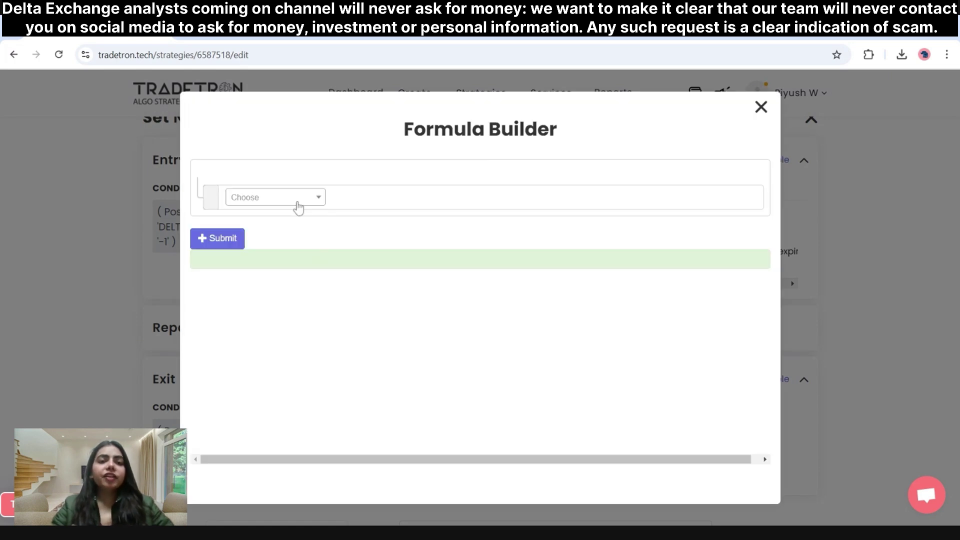
click(294, 200)
text(cryp)
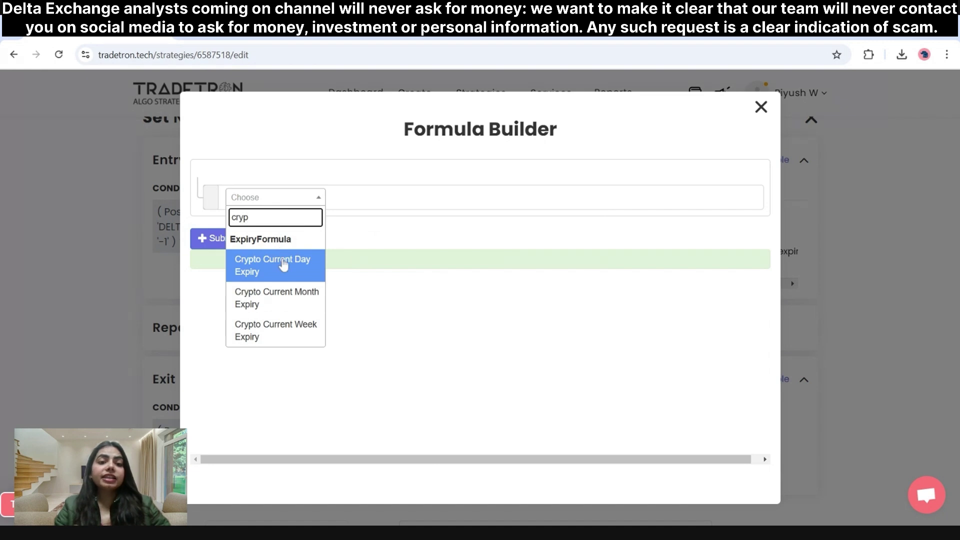
click(284, 265)
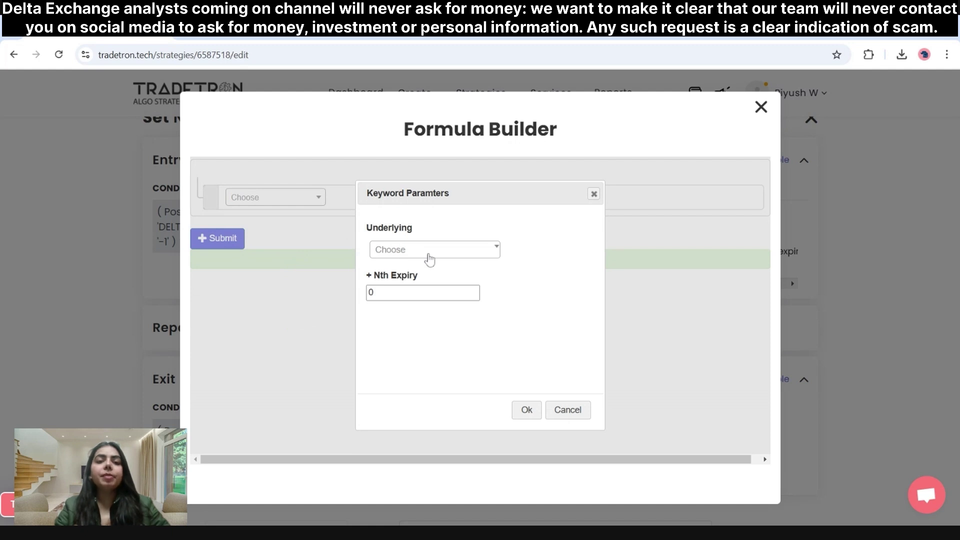
click(430, 260)
text(btcus)
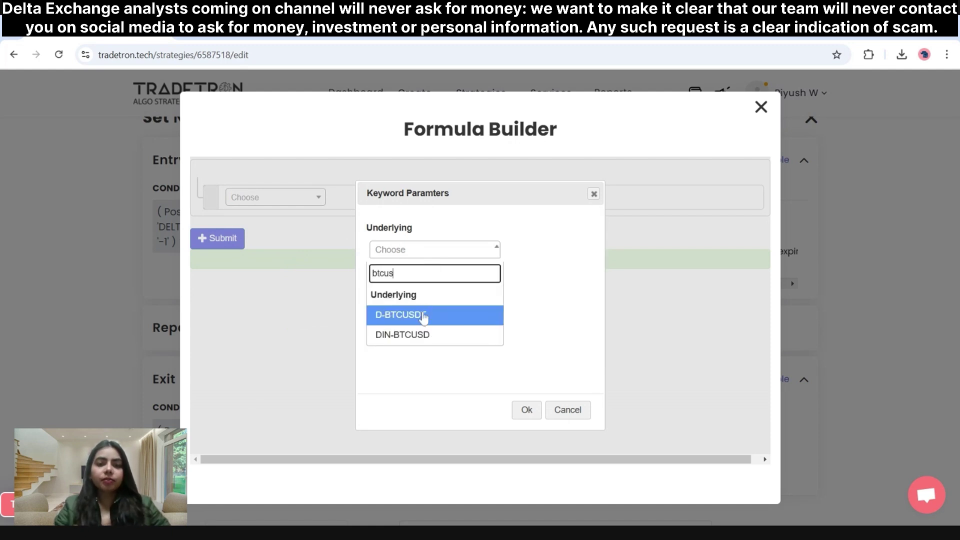
click(426, 335)
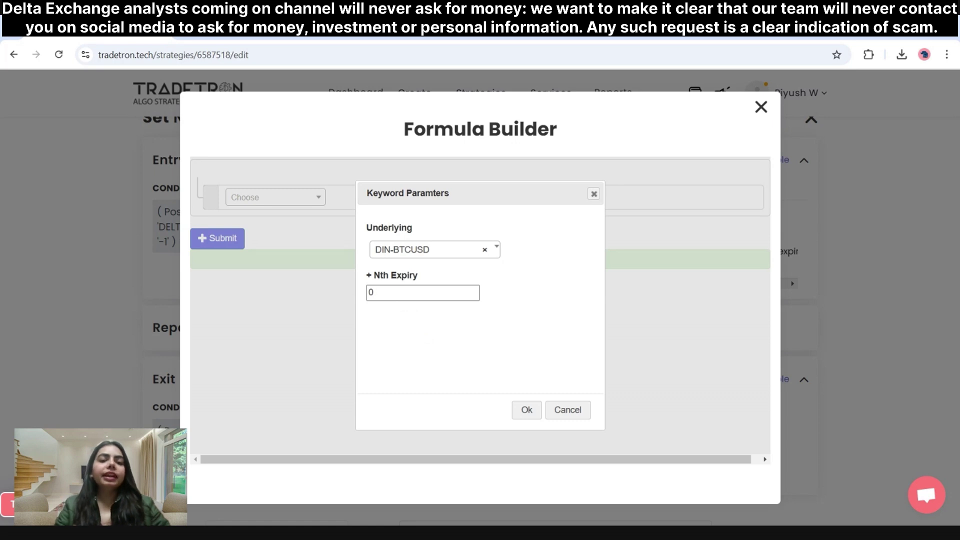
Try Nth Expiry values of 1, 2 and 3, and return the field to 0
click(422, 293)
key(BackSpace)
text(1)
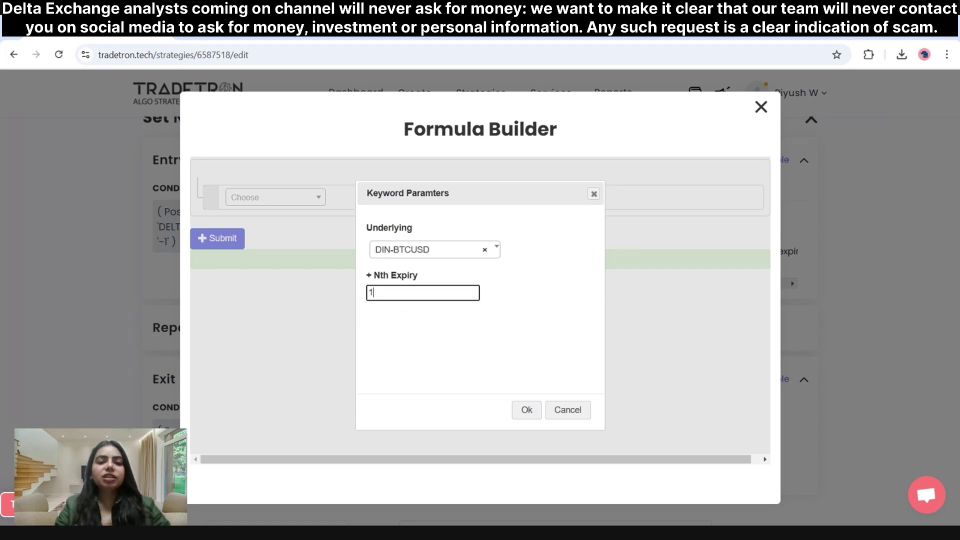
text(2)
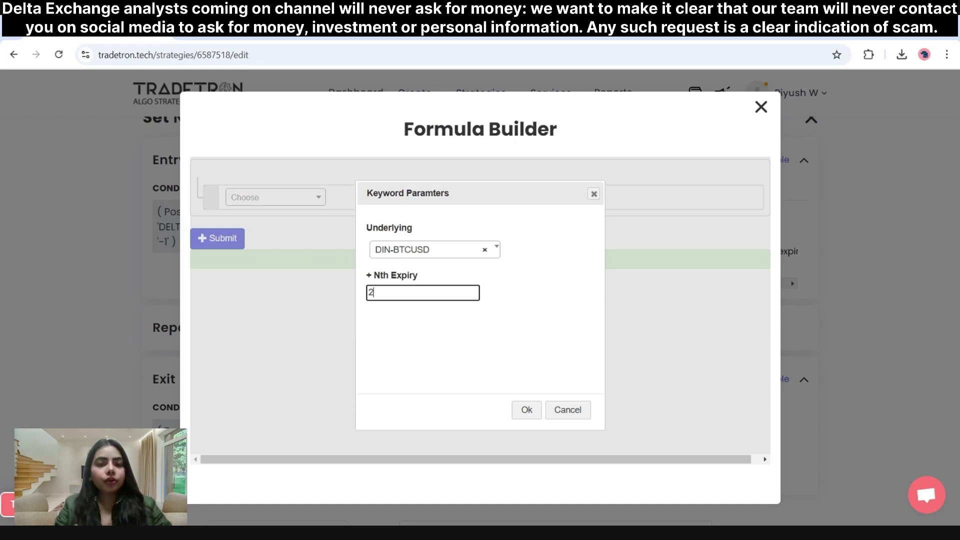
key(BackSpace)
text(1)
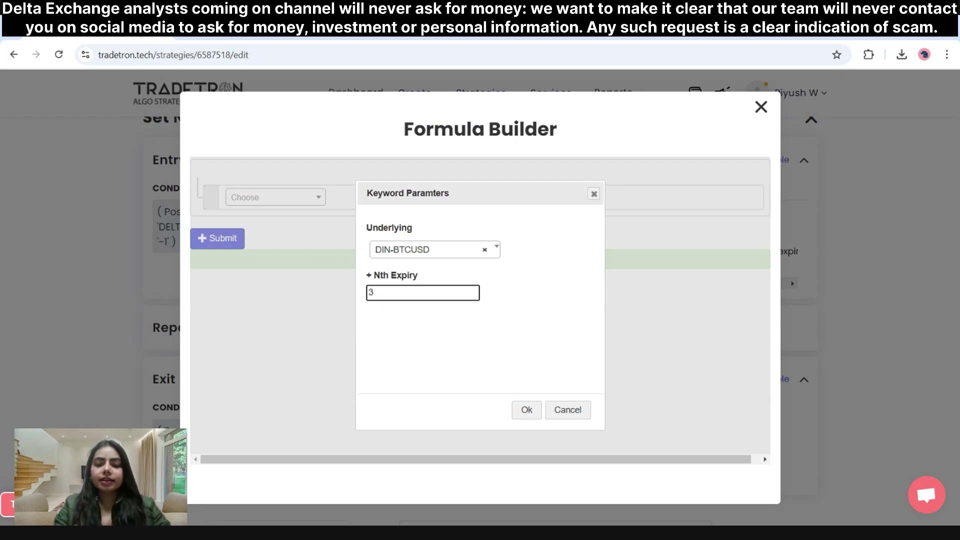
key(BackSpace)
text(0)
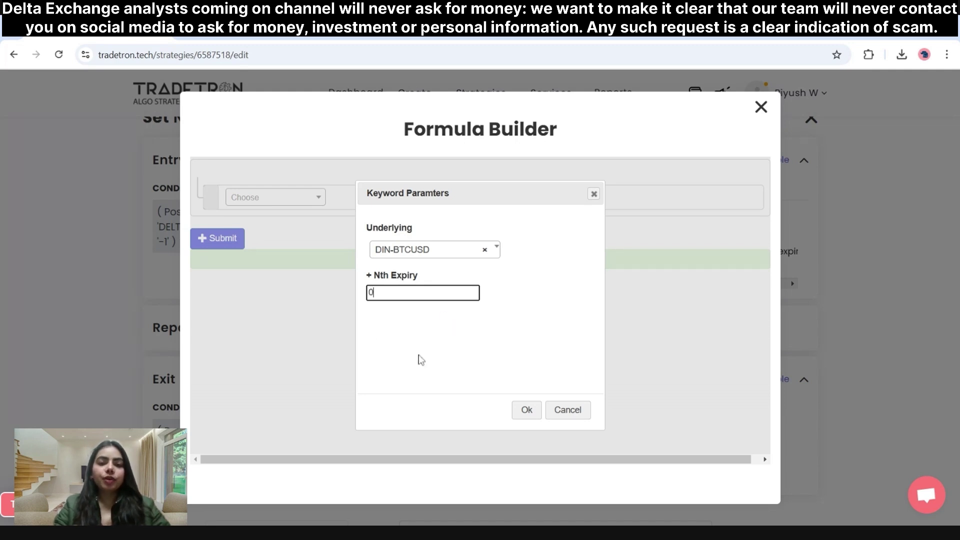
Submit the current day expiry formula and update the Set 1 entry position with it
click(530, 417)
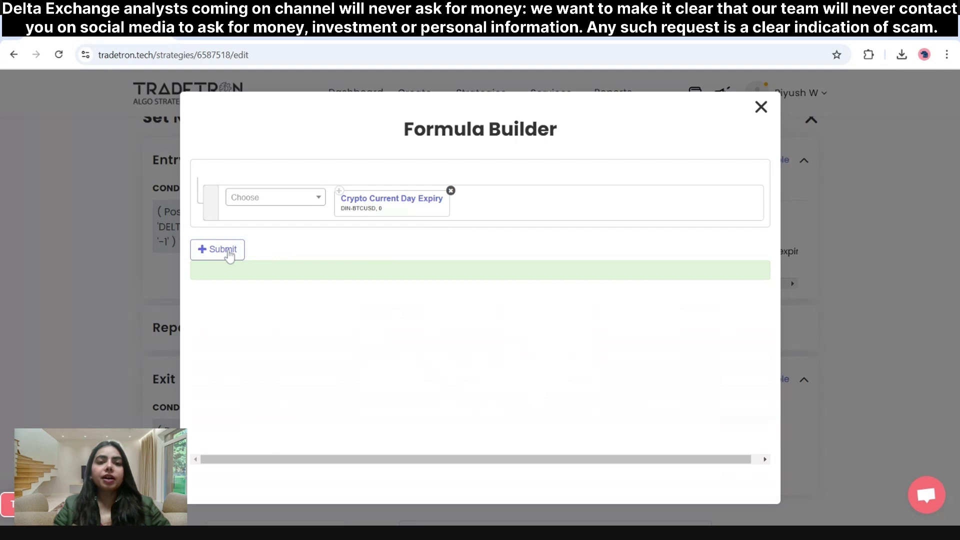
click(223, 249)
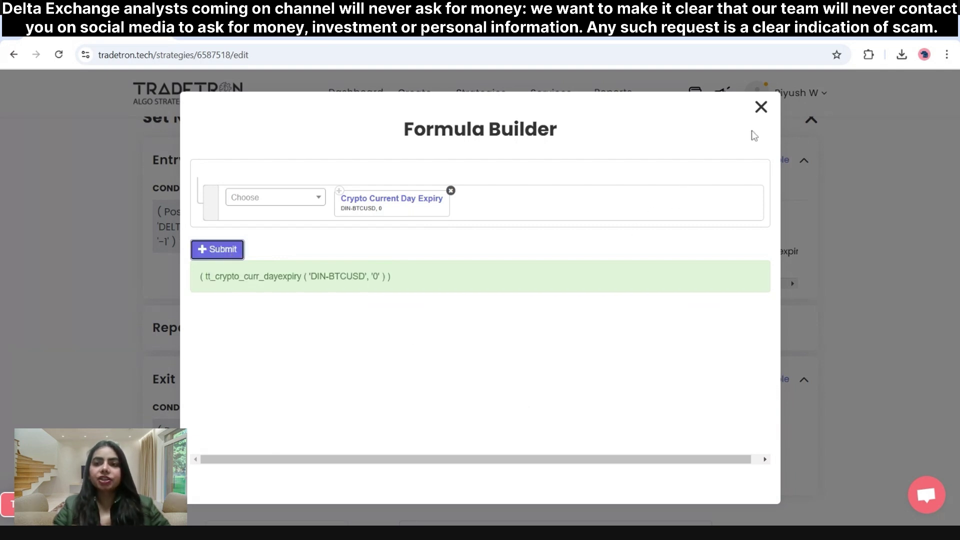
click(765, 111)
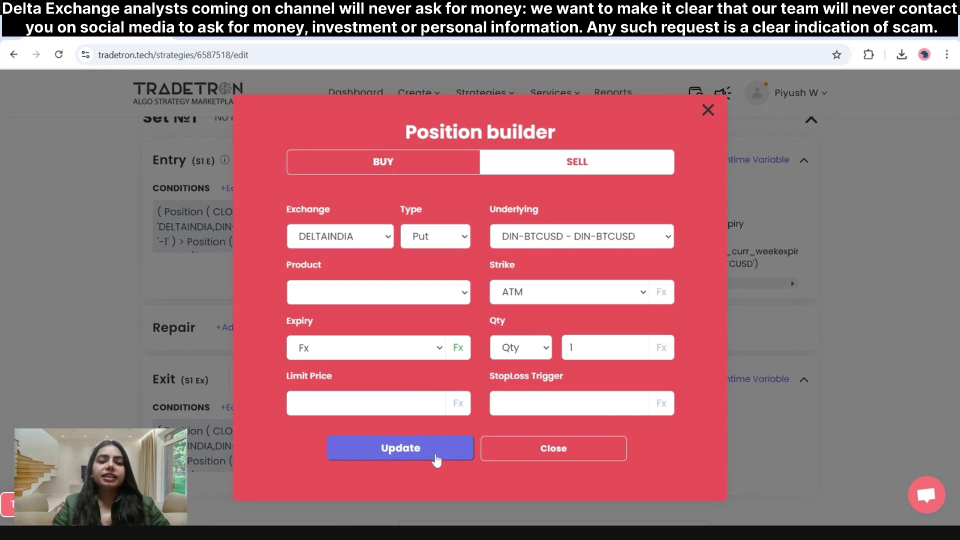
click(435, 454)
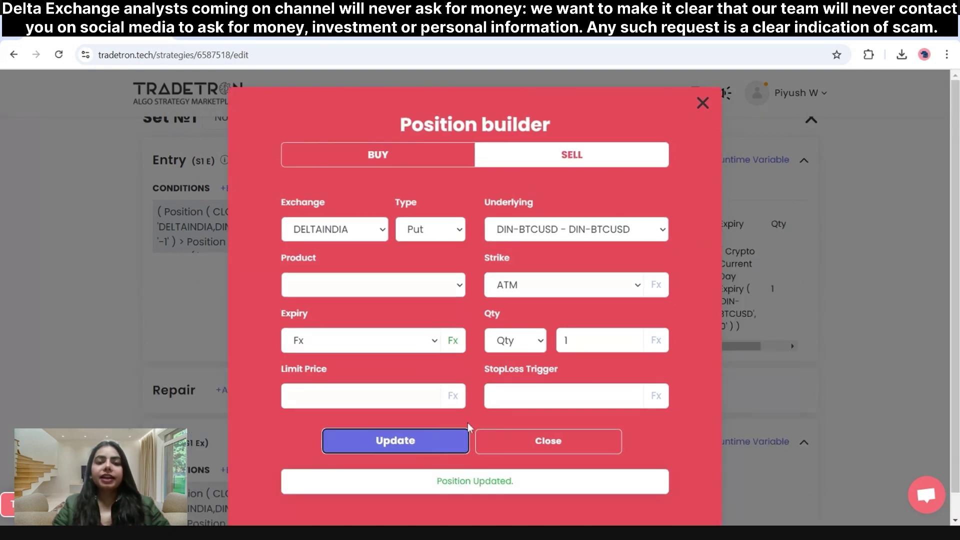
click(702, 103)
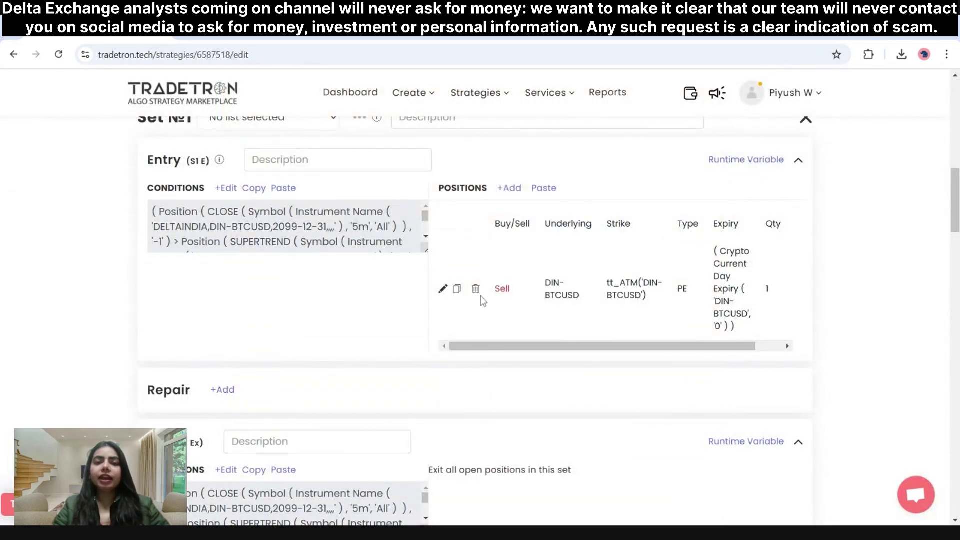
Reopen the Set 1 entry position, switch its strike to Fx and open the strike's formula builder
click(444, 291)
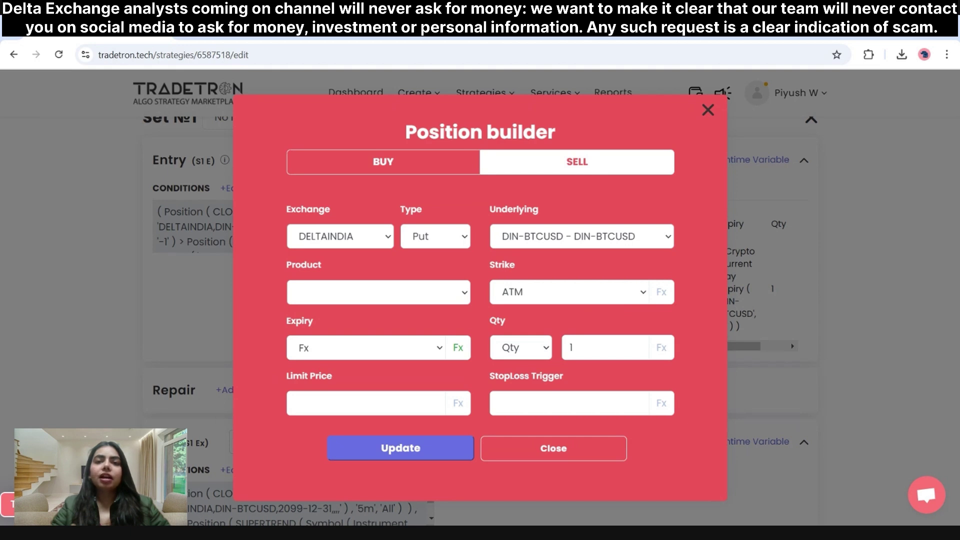
click(588, 59)
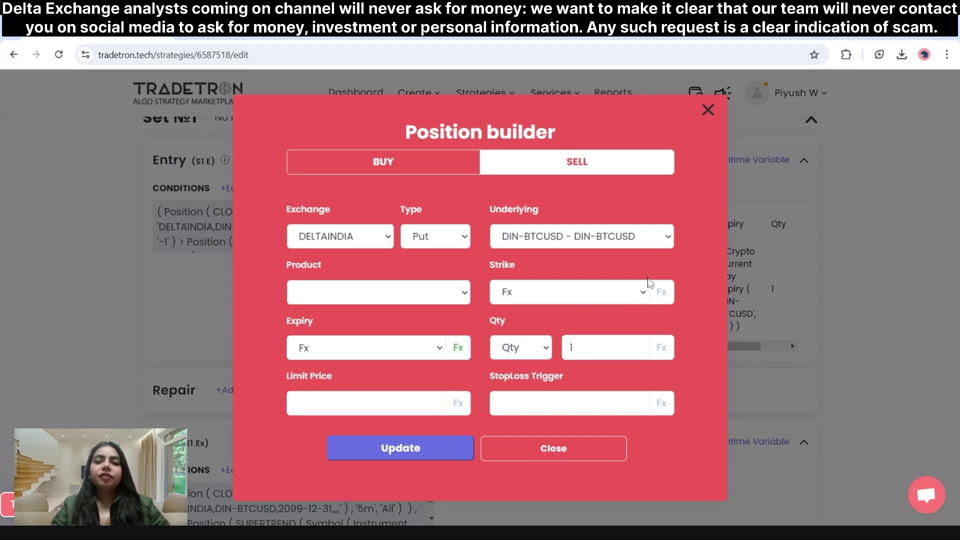
click(666, 295)
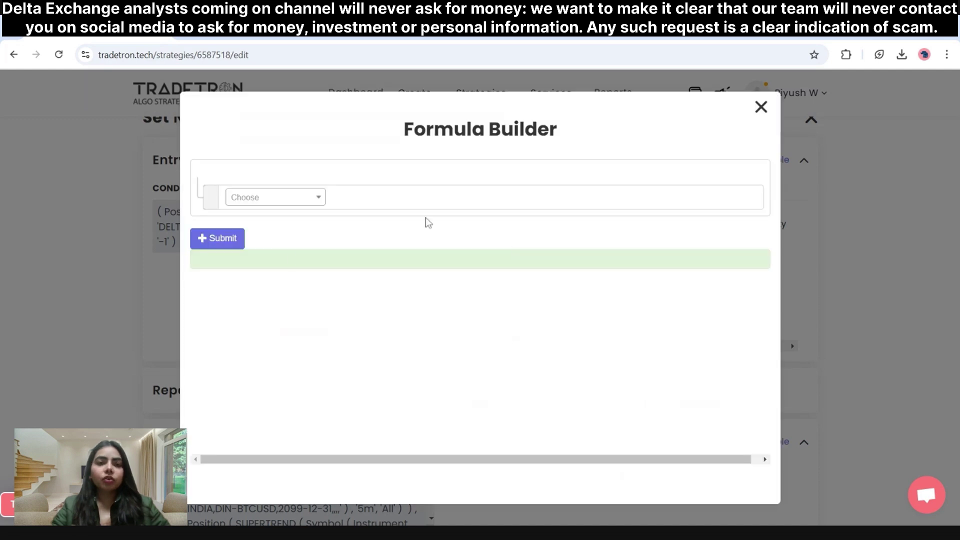
Add a Round keyword to the strike formula with Get Strike as its value, leaving the base empty
click(307, 198)
text(round)
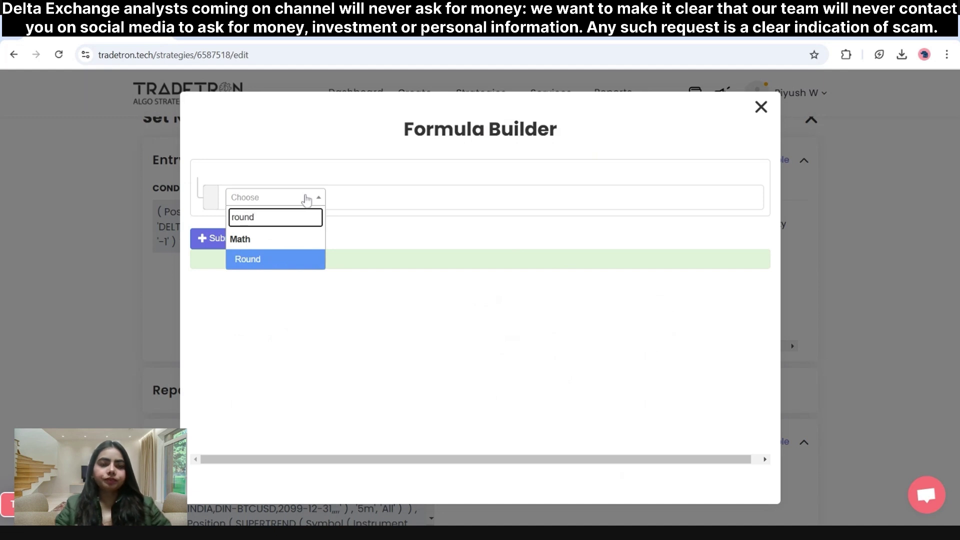
click(307, 265)
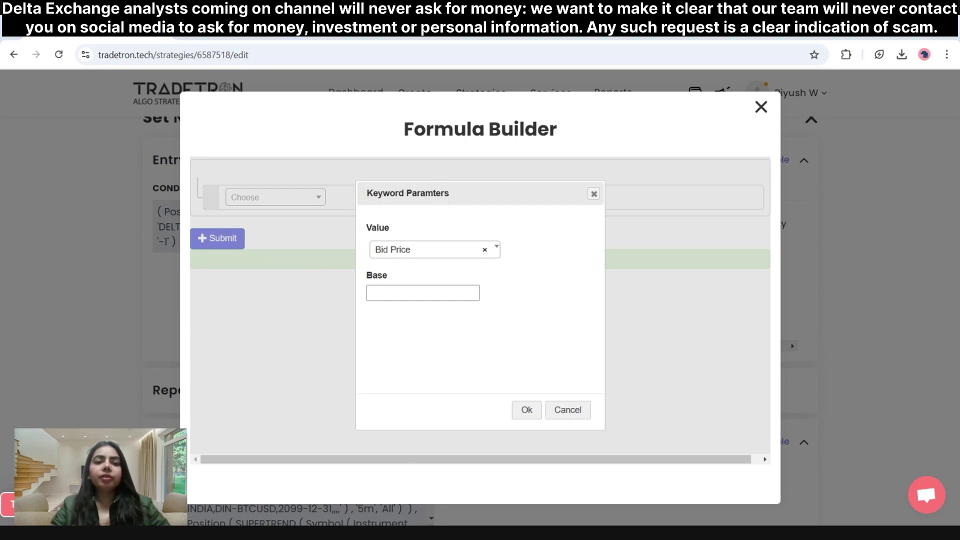
click(435, 253)
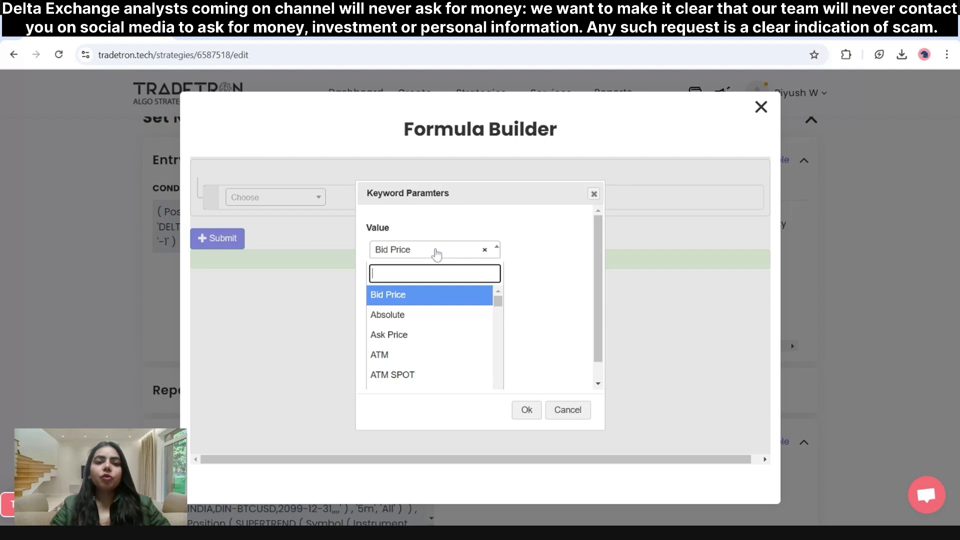
text(get)
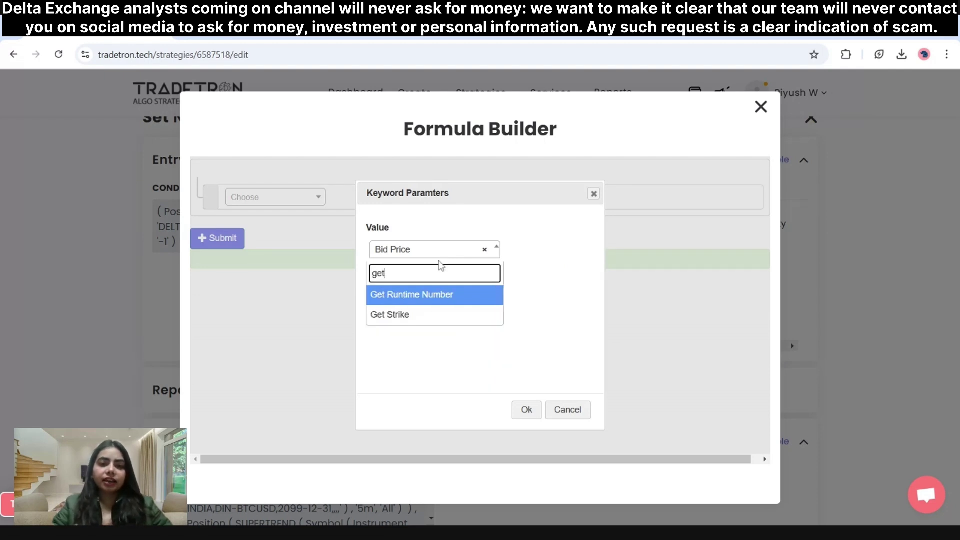
click(440, 316)
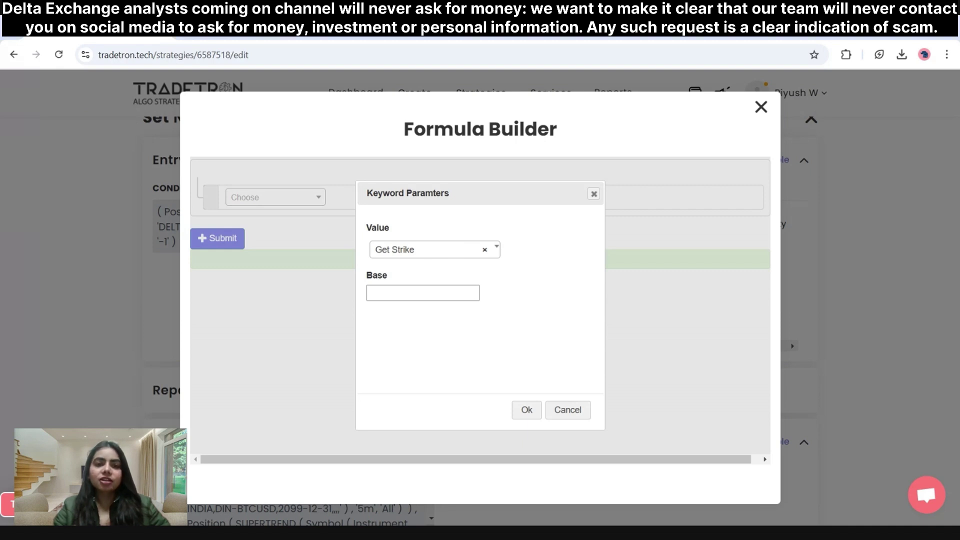
click(444, 295)
text(200)
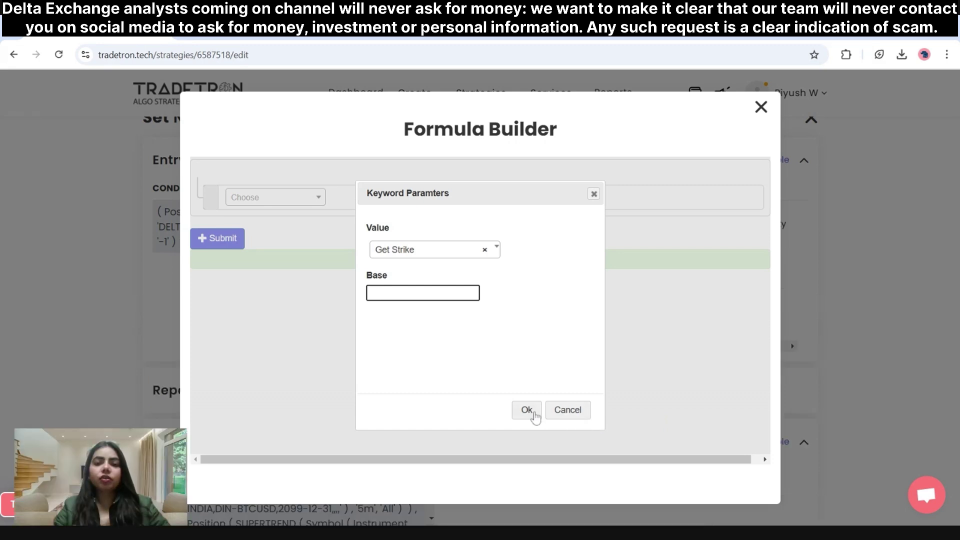
click(534, 416)
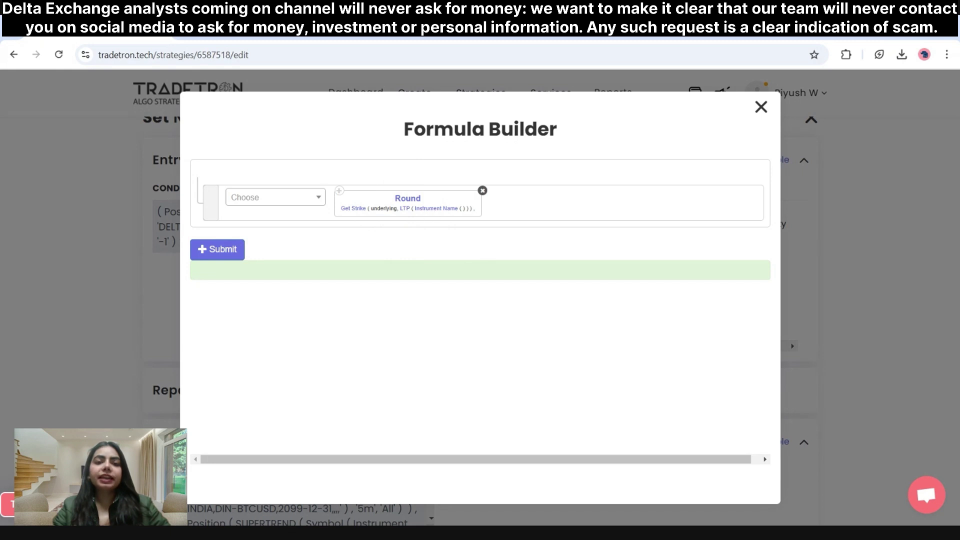
Set the underlying of the Get Strike keyword to DIN-BTCUSD, keeping LTP as its value
click(360, 212)
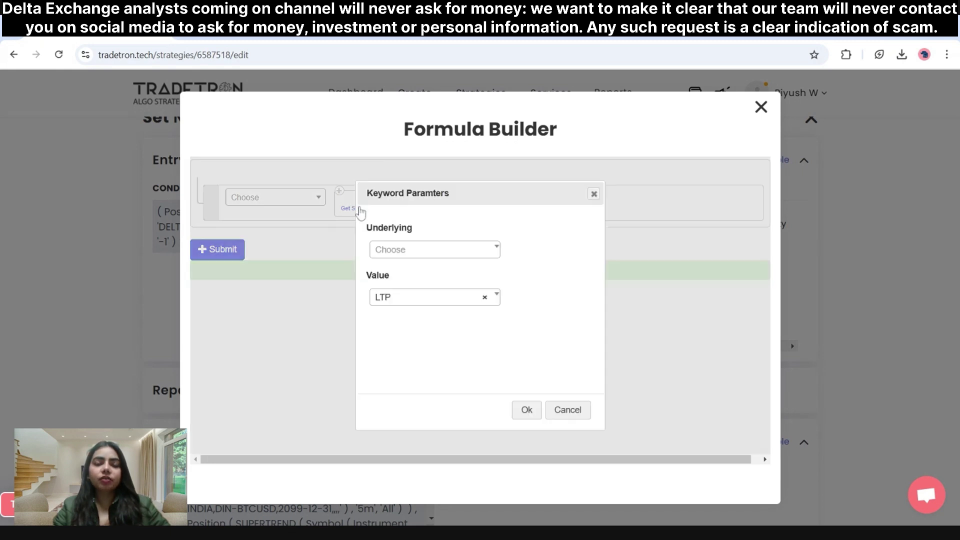
click(469, 259)
text(b)
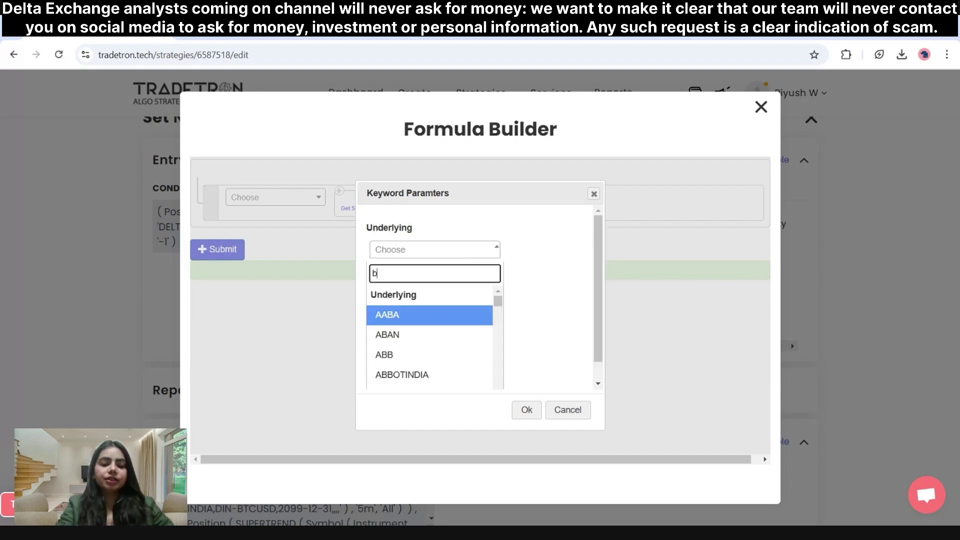
text(tcusd)
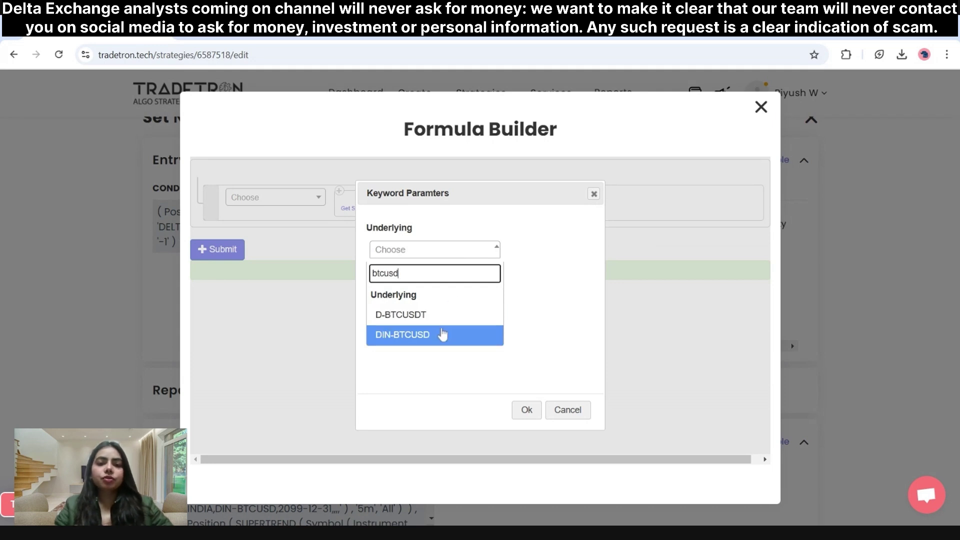
click(441, 334)
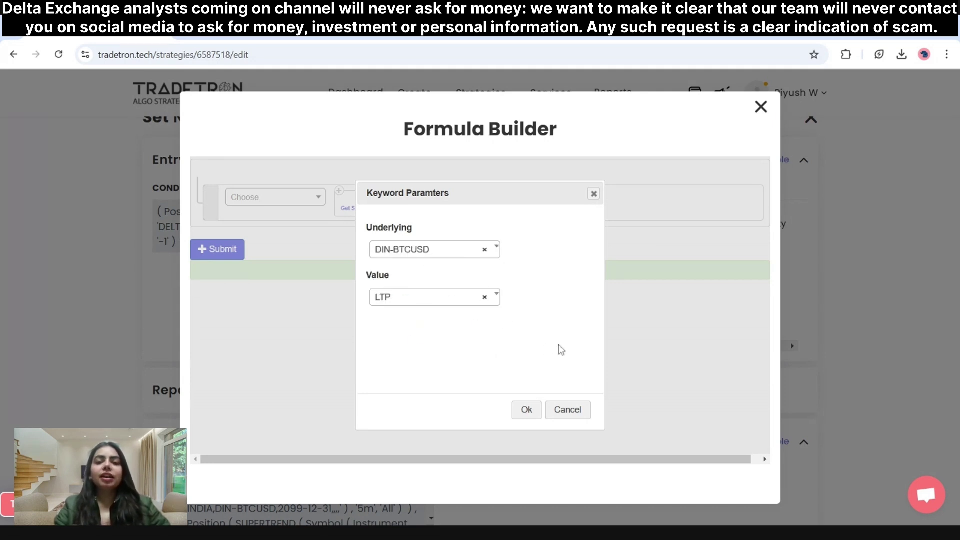
click(528, 415)
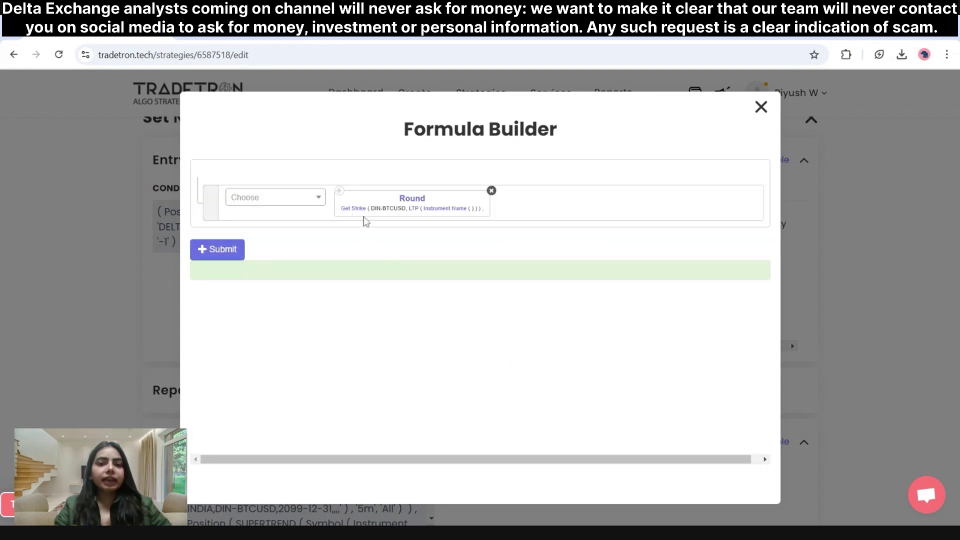
Set the LTP's Instrument Name to exchange DELTAINDIA, underlying DIN-BTCUSD and expiry 2099-12-31
click(434, 211)
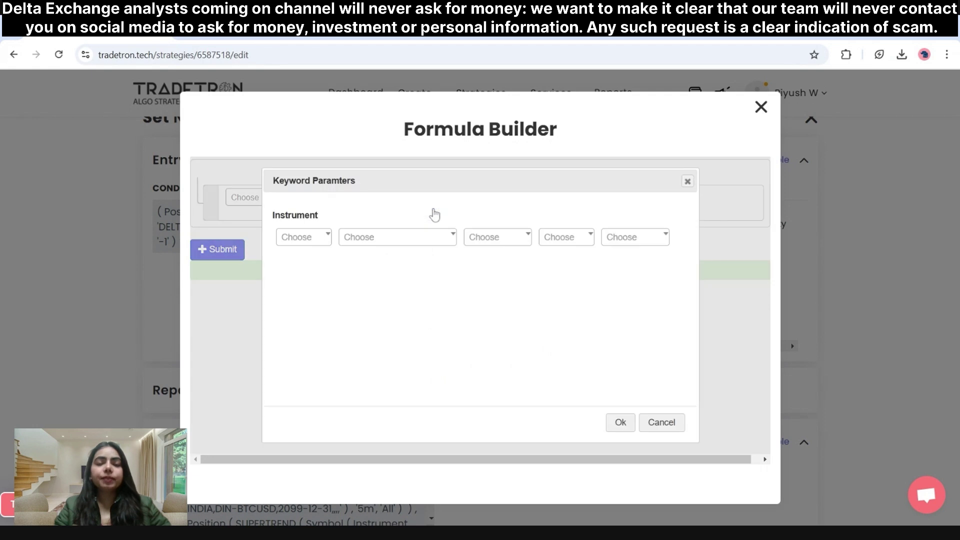
click(322, 243)
text(delta)
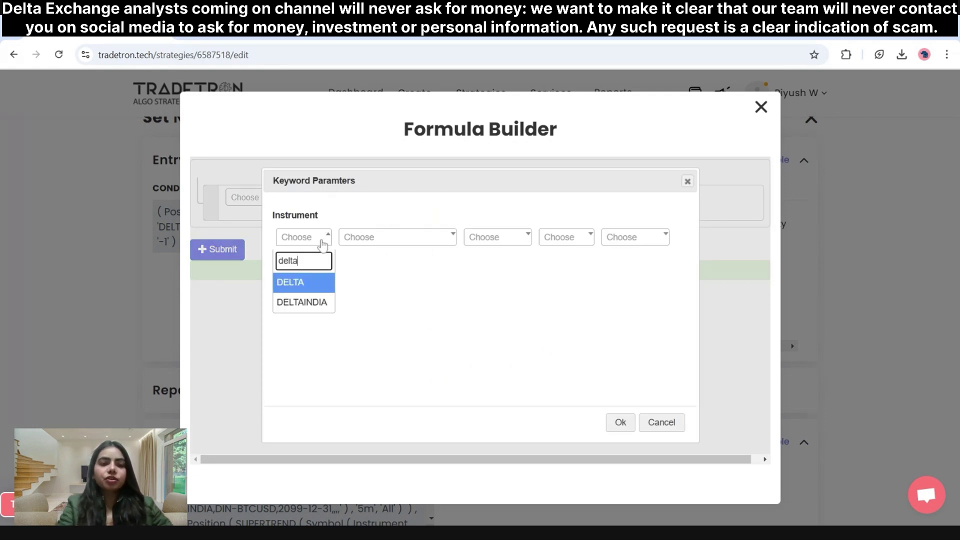
click(321, 303)
click(398, 240)
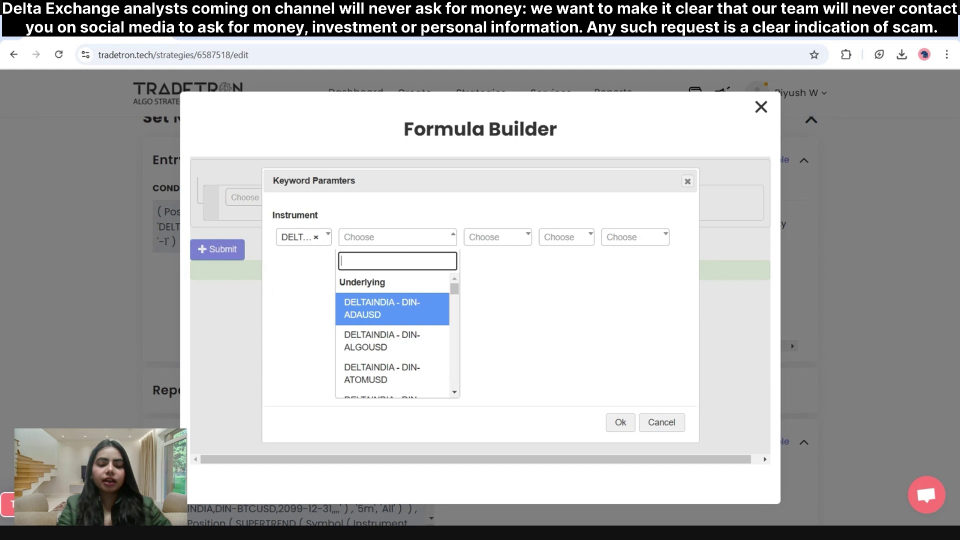
text(btcusd)
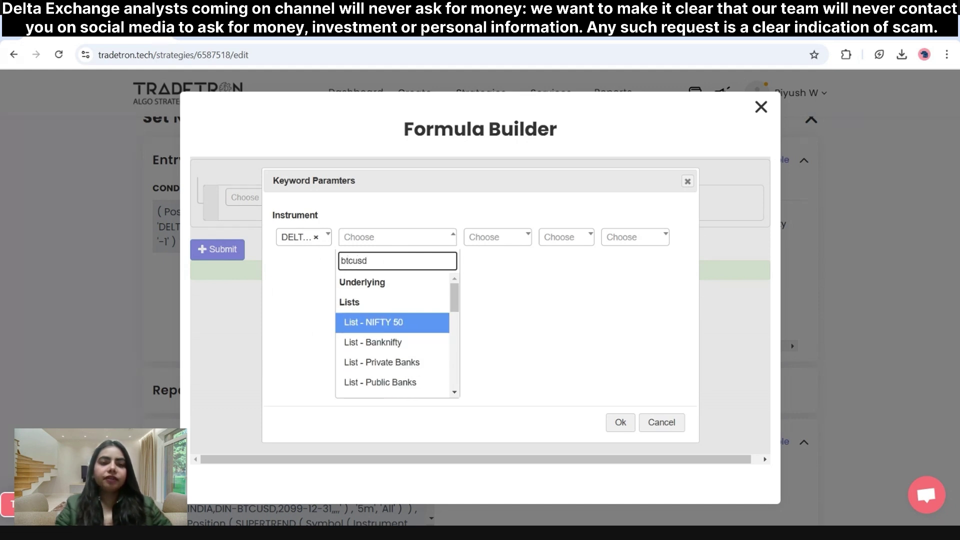
key(Home)
text(DIN)
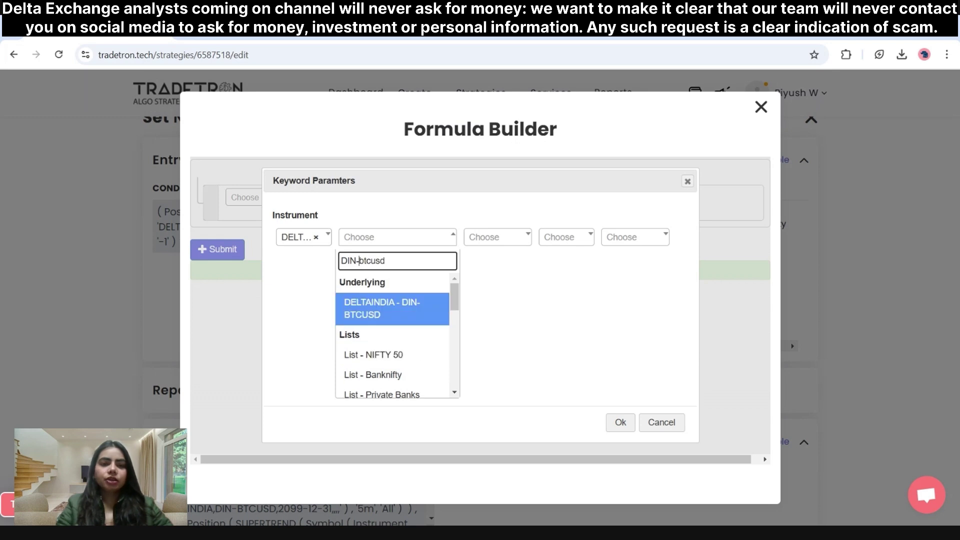
click(409, 315)
click(499, 240)
drag(531, 328, 541, 444)
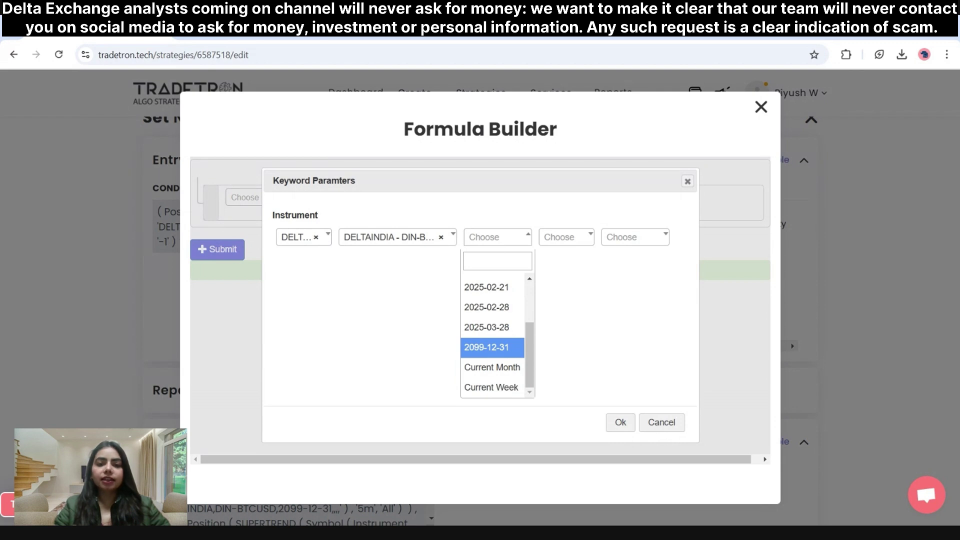
click(492, 348)
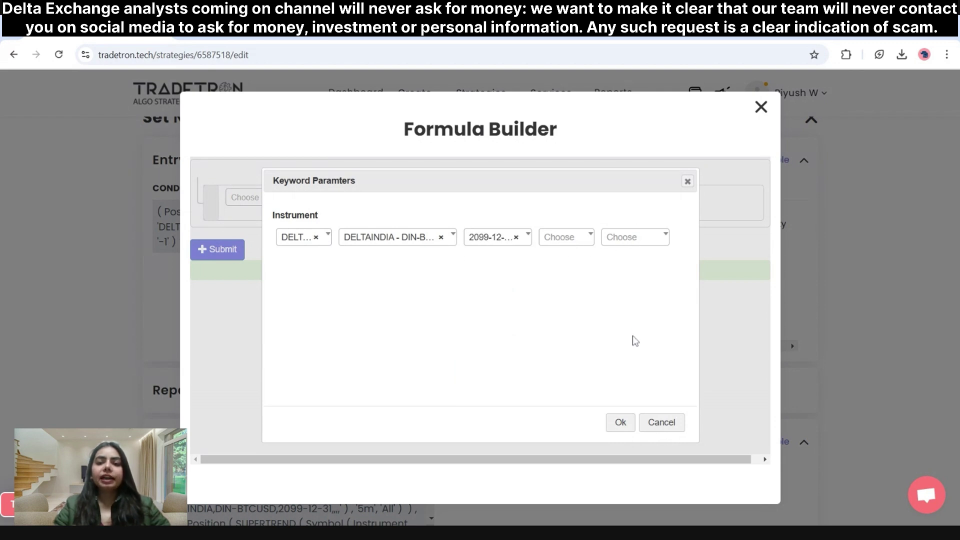
click(628, 423)
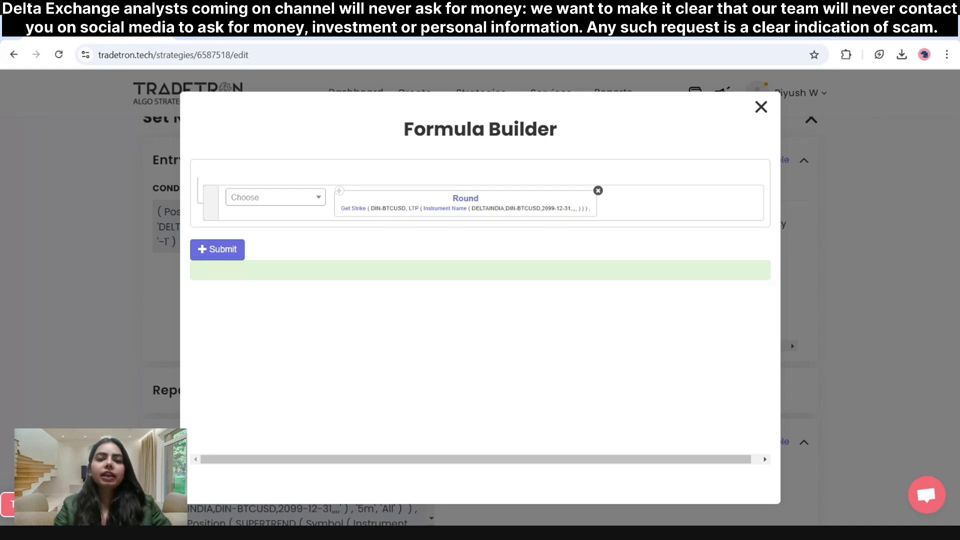
Append a + operator and a Number keyword of 600 after Round, and submit the strike formula
click(289, 202)
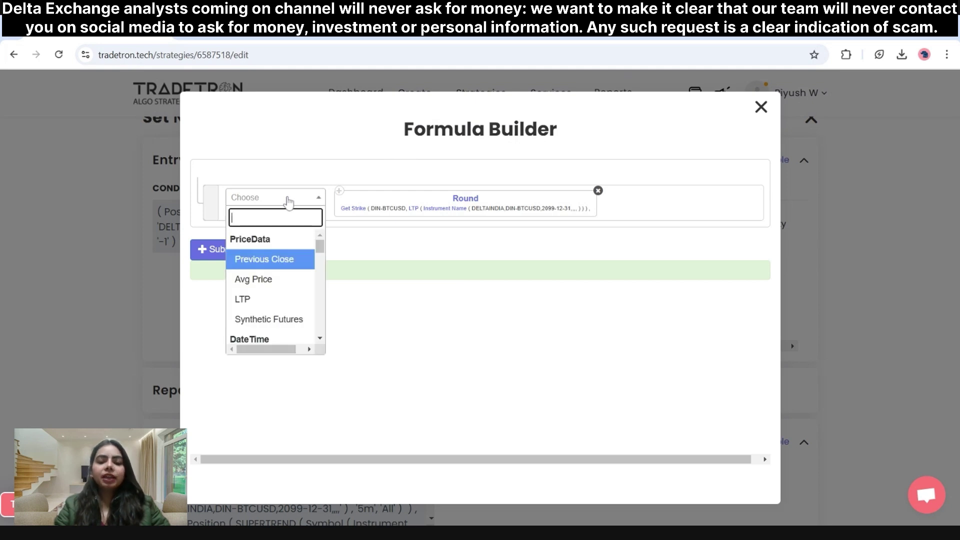
text(+)
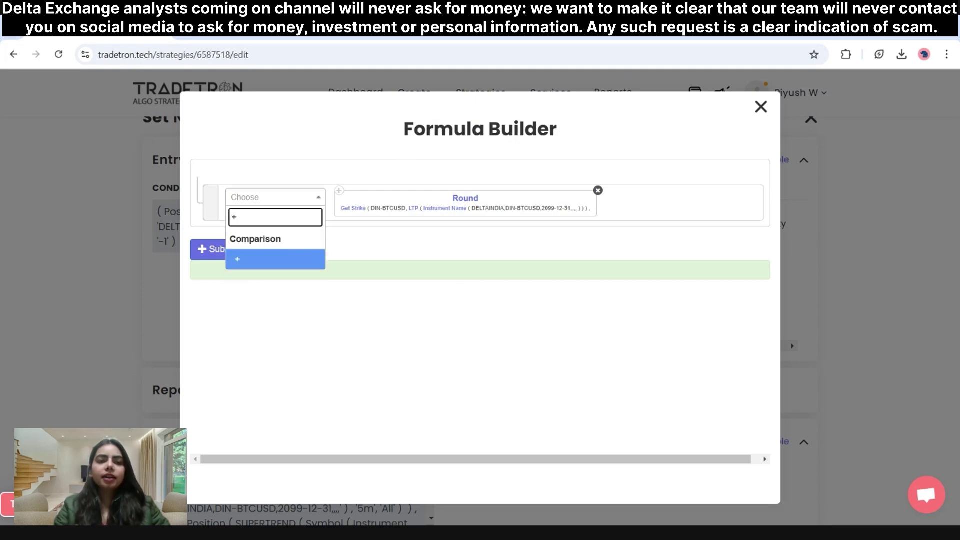
click(281, 265)
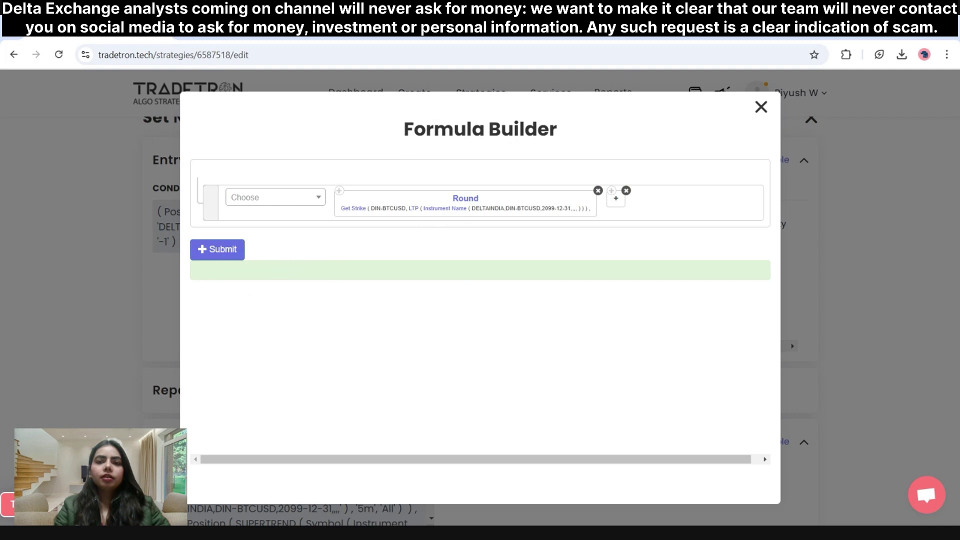
click(286, 203)
text(nu)
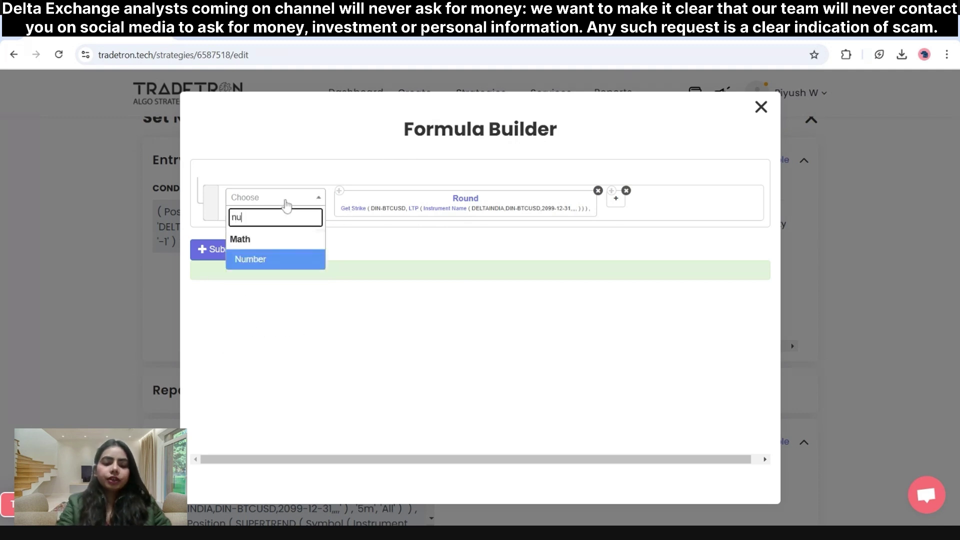
text(mber)
click(288, 265)
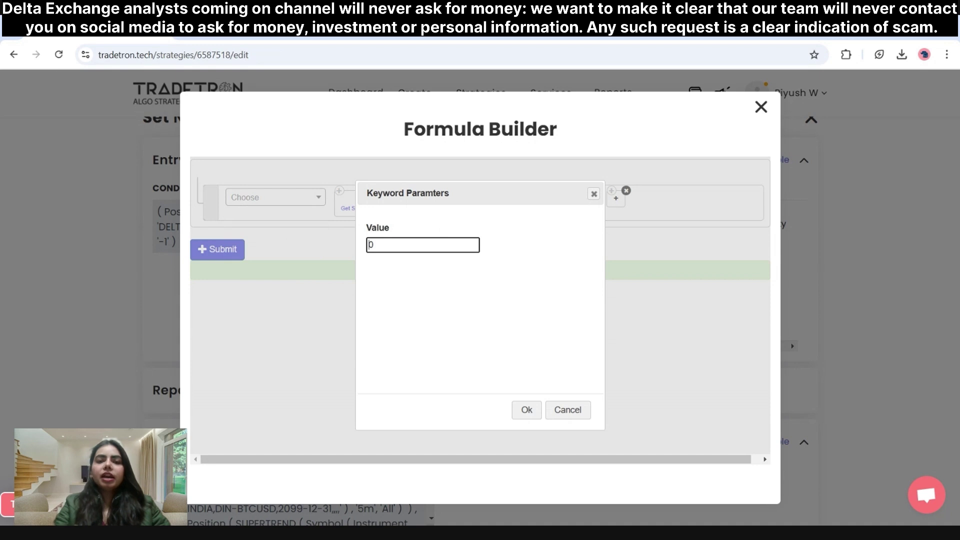
text(600)
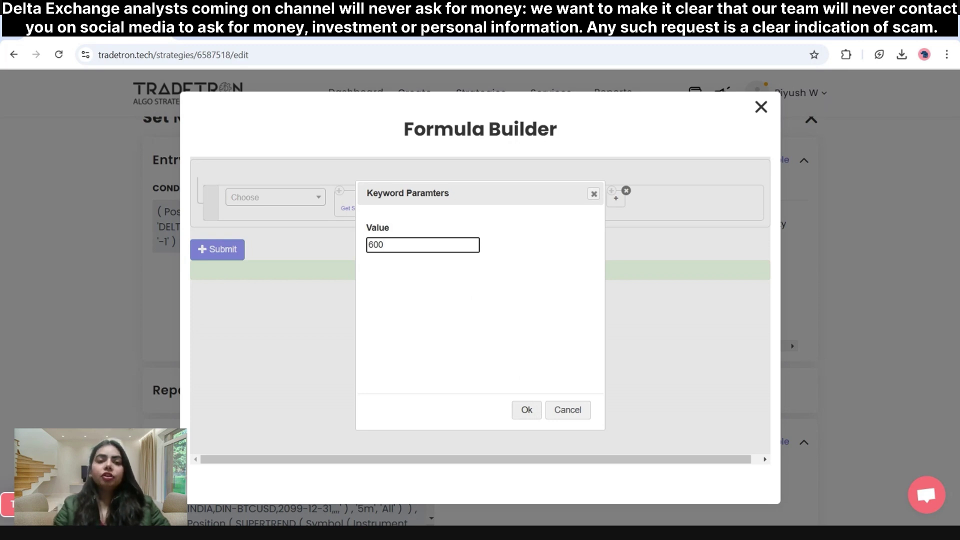
click(527, 410)
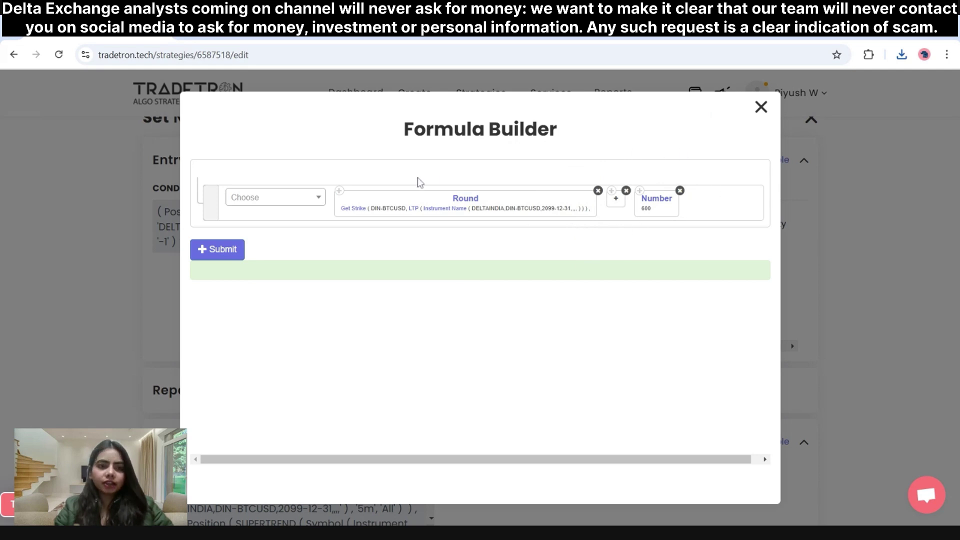
click(213, 250)
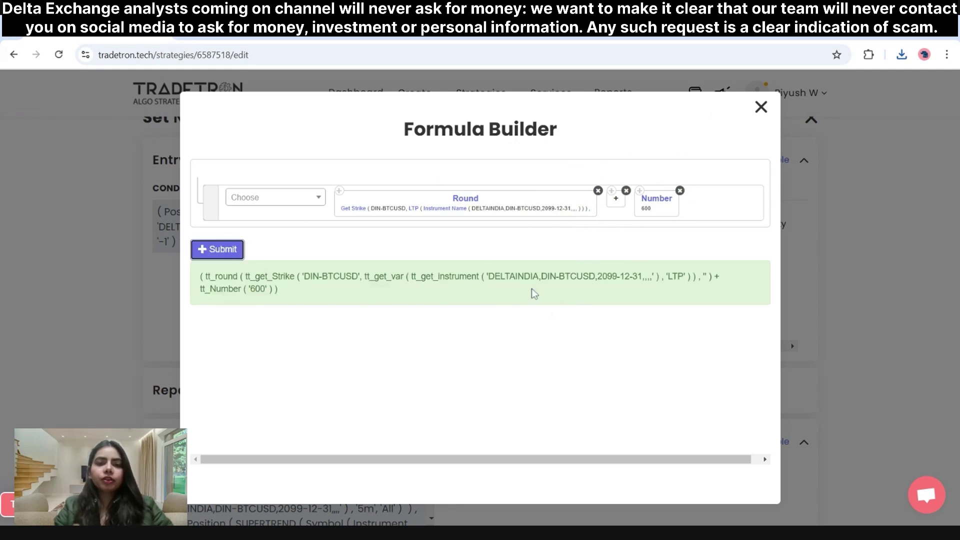
click(761, 108)
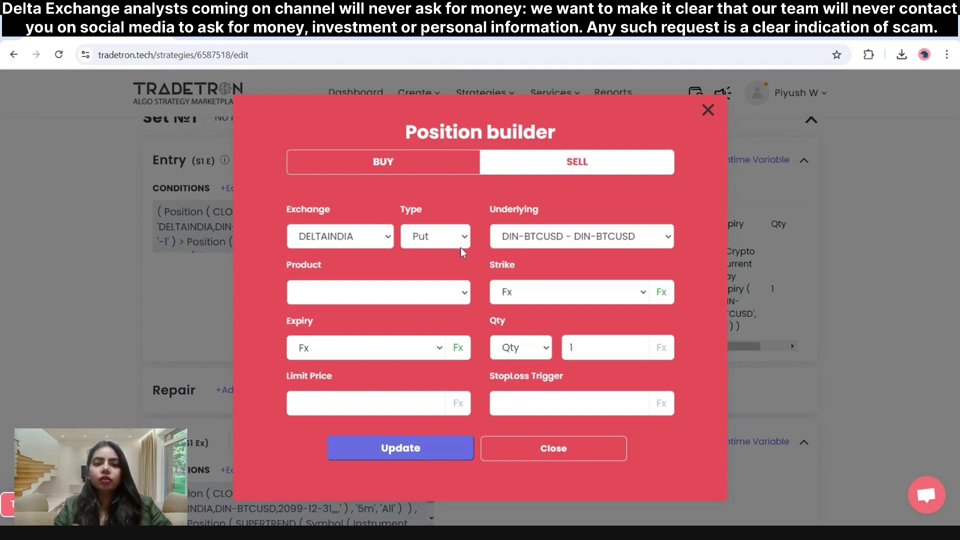
Change the sell position's type to Call, choose DIN-BTCUSD as its underlying and update the position
click(448, 304)
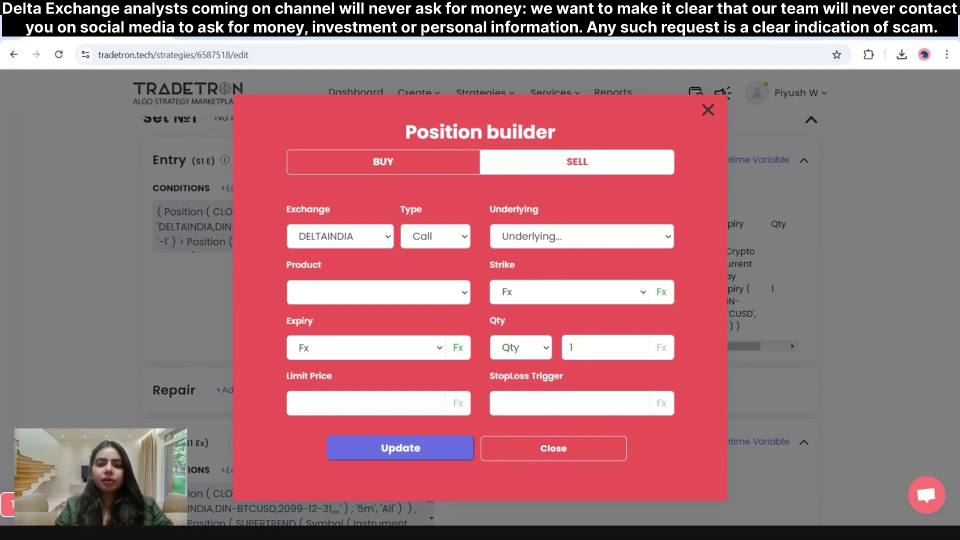
click(520, 253)
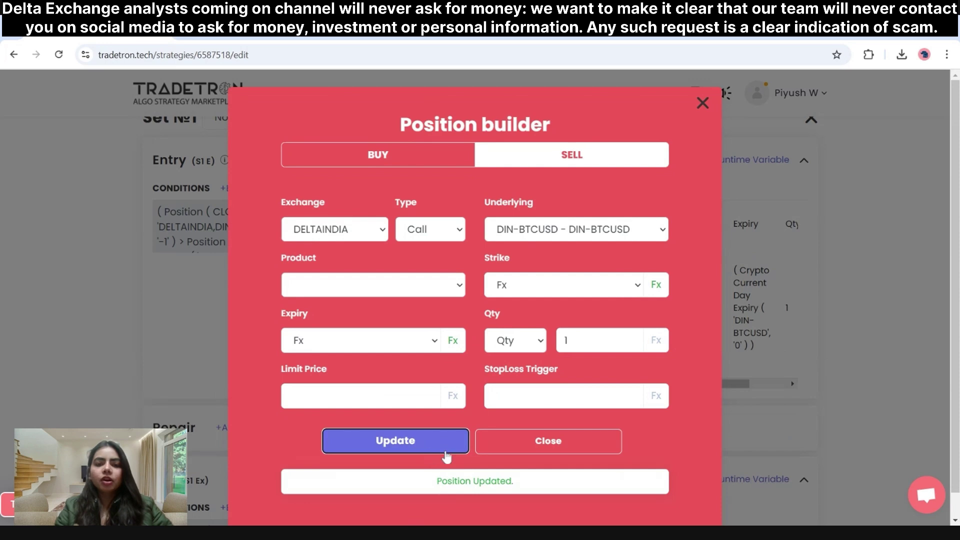
click(703, 104)
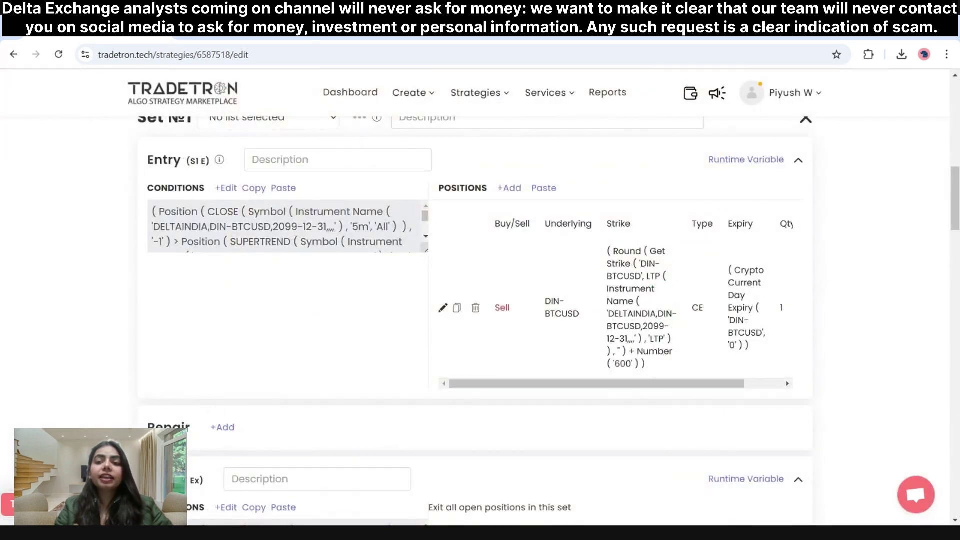